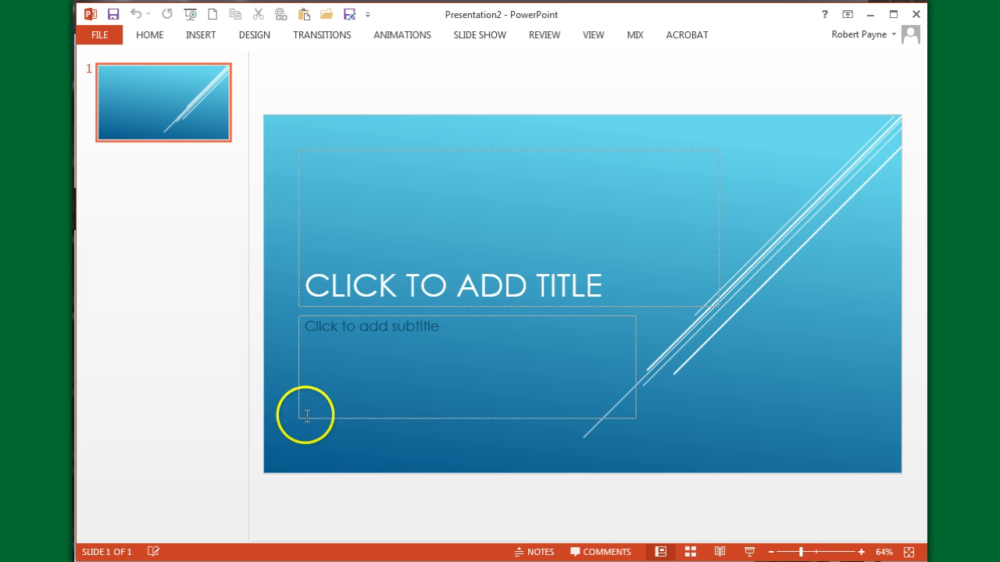
- Switch to Firefox, open the YouTube video "Steve Jobs talks about managing people", permanently allow Adobe Flash for the site and start playback
click(869, 14)
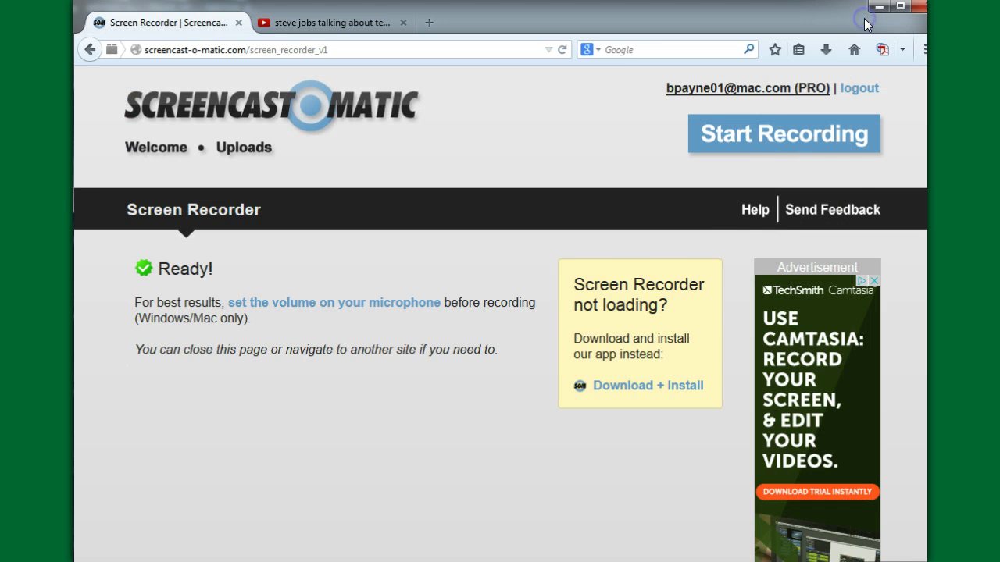
click(364, 23)
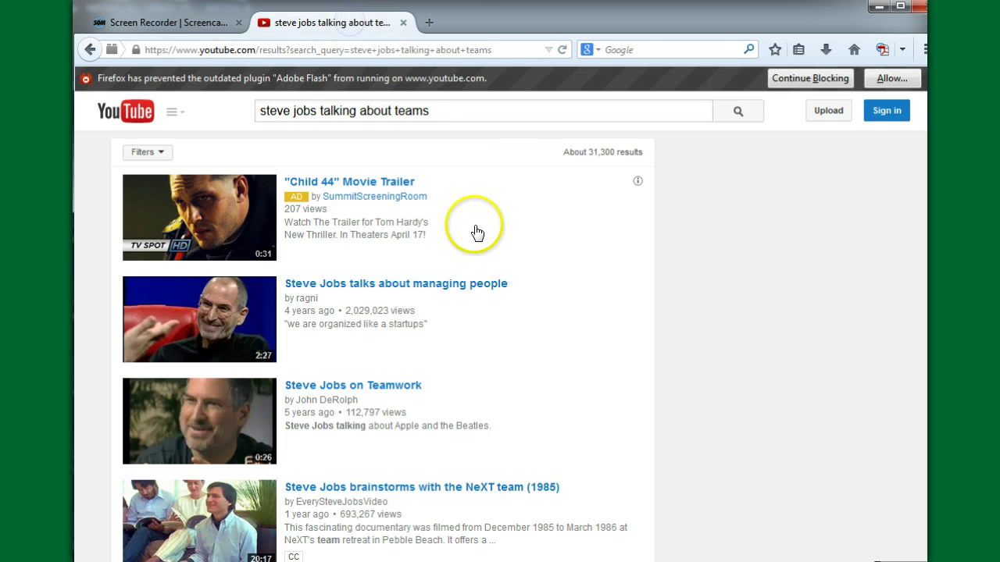
click(364, 285)
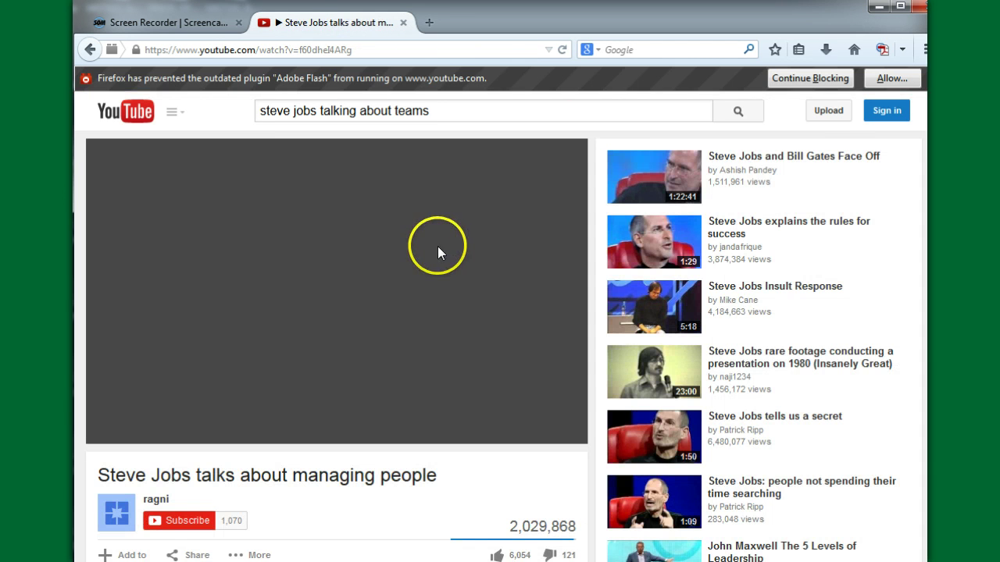
click(891, 78)
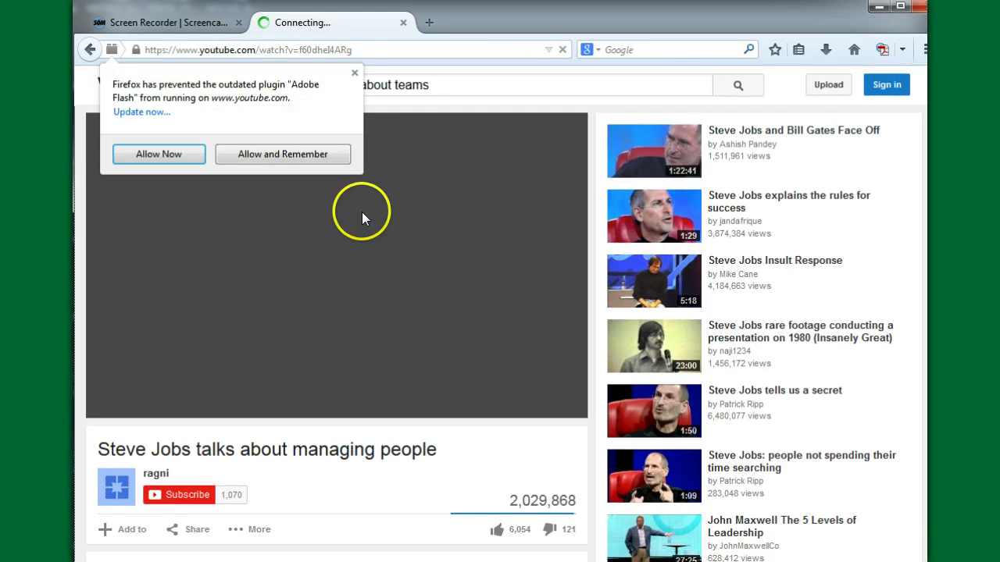
click(292, 154)
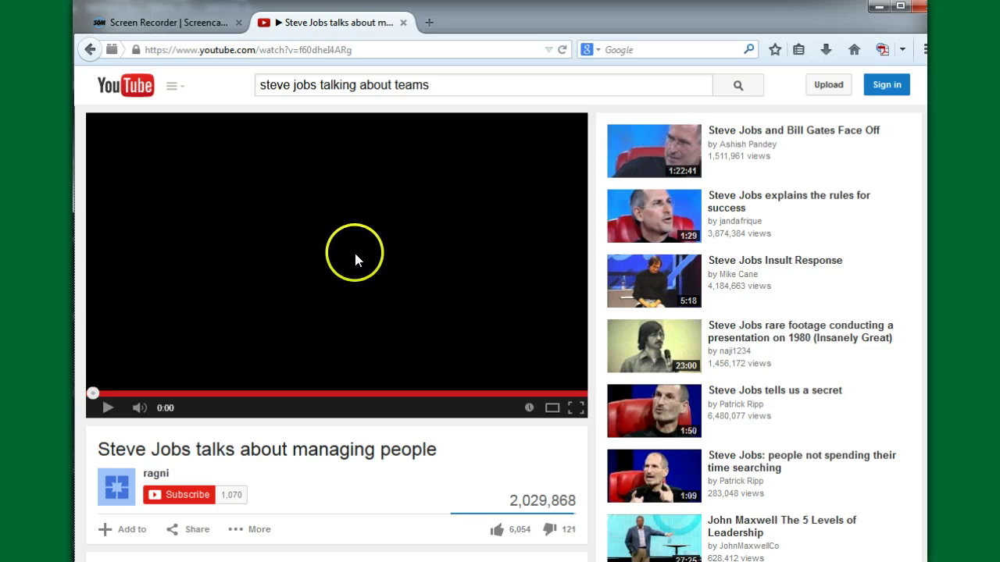
click(106, 409)
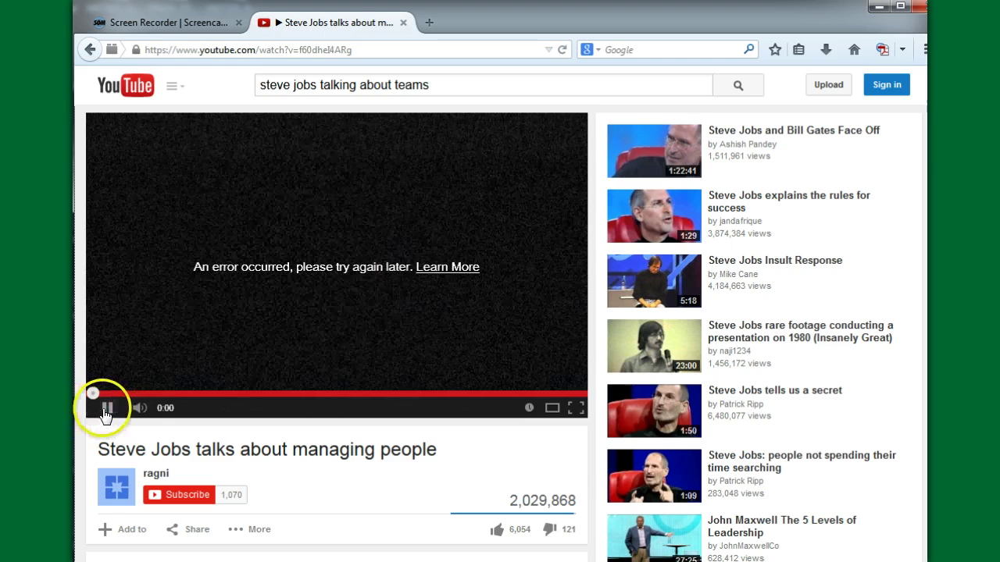
- Open the "Steve Jobs Insult Response" video, pause it and show its share link
click(767, 261)
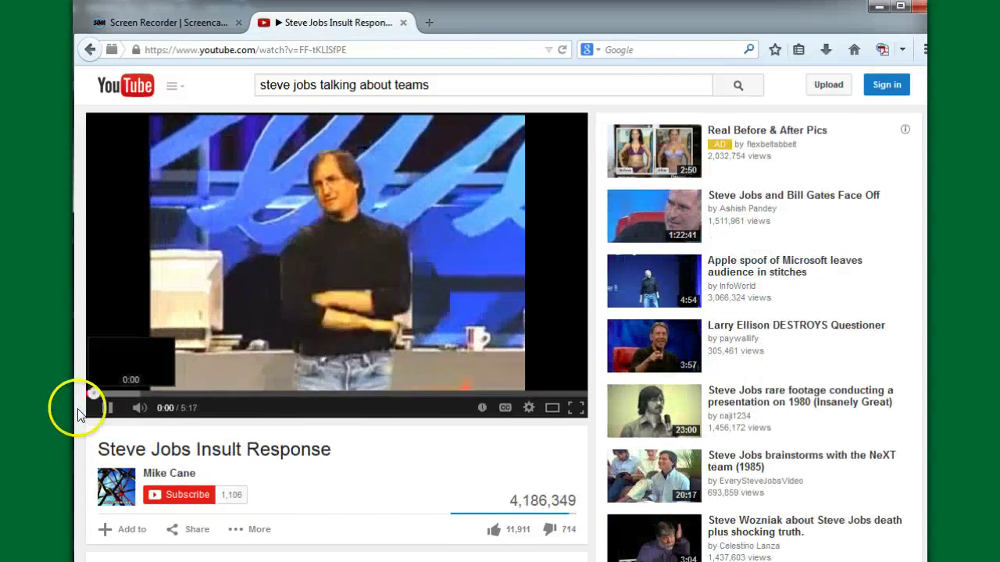
click(106, 410)
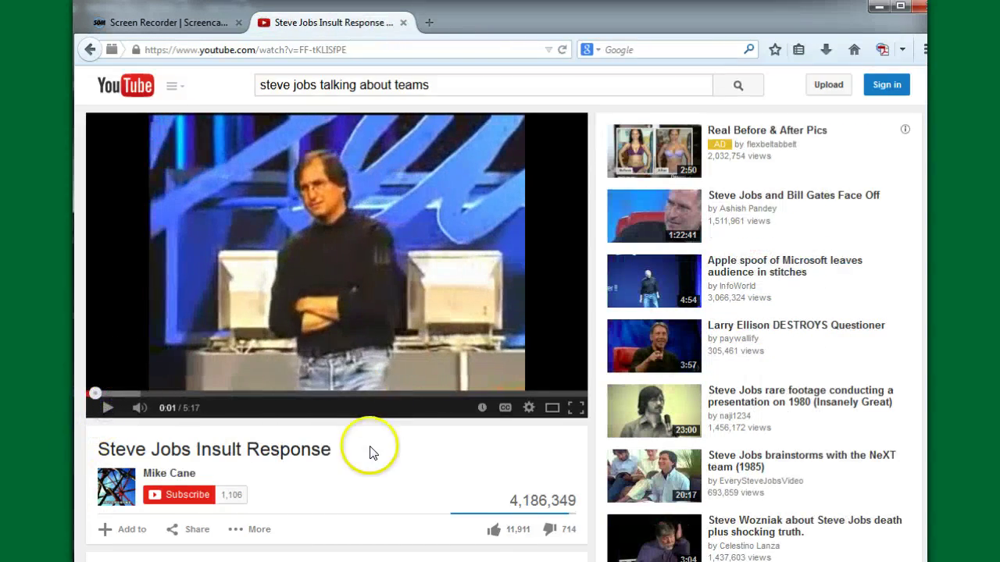
scroll(367, 455, down, 3)
scroll(368, 456, up, 3)
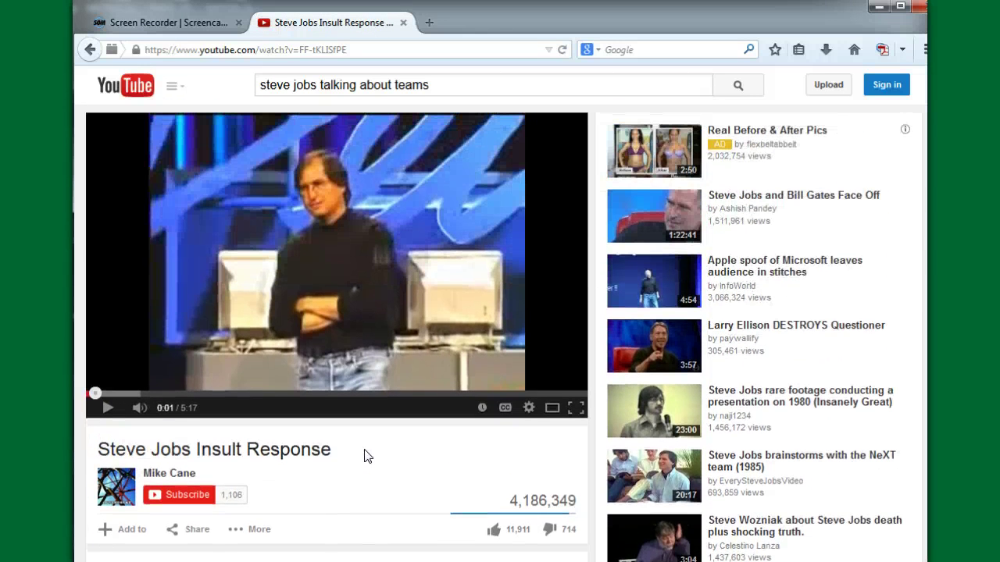
scroll(368, 455, down, 2)
scroll(367, 455, up, 2)
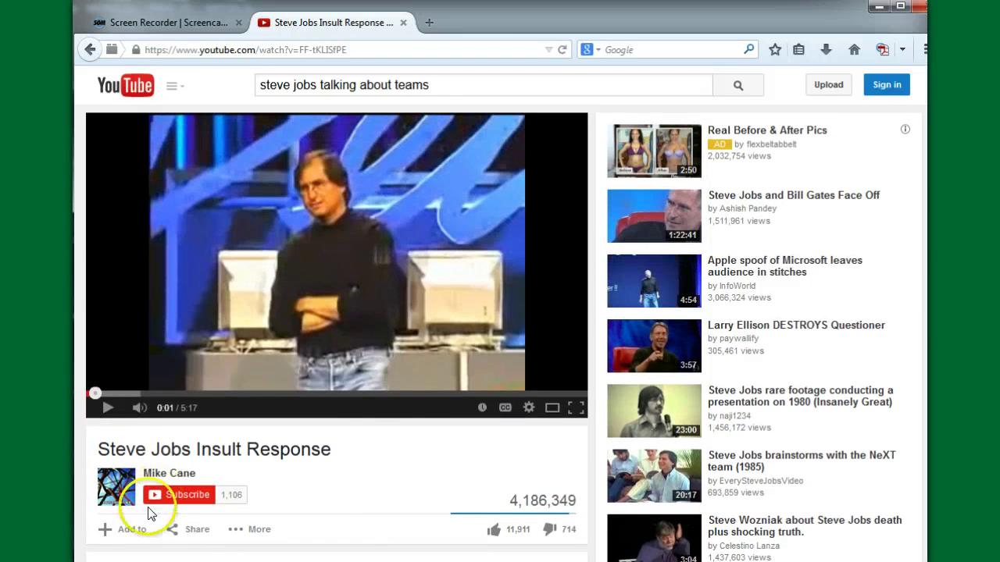
click(197, 529)
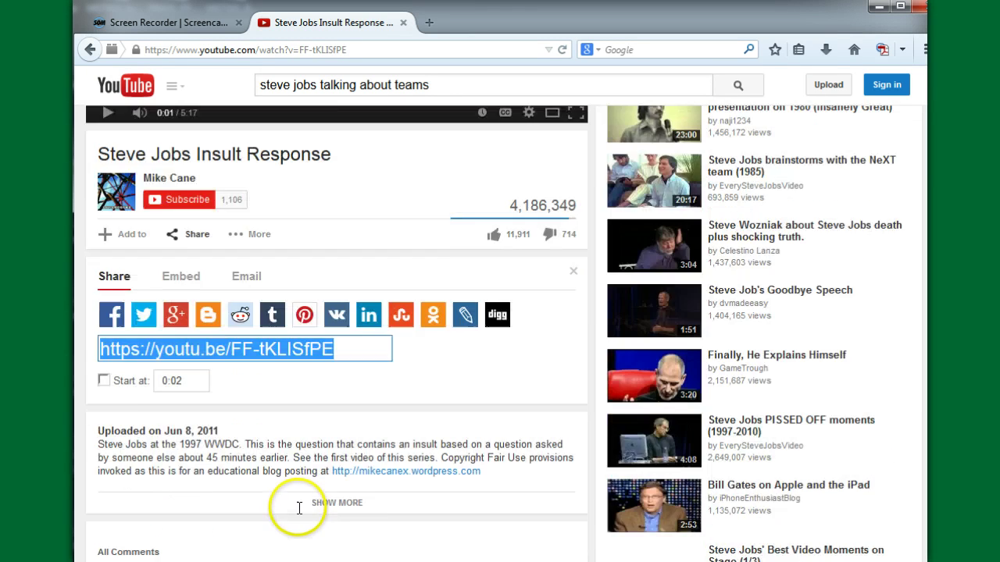
scroll(299, 508, up, 4)
- Return to the "Steve Jobs talks about managing people" video, pause it and select its full web address
click(90, 49)
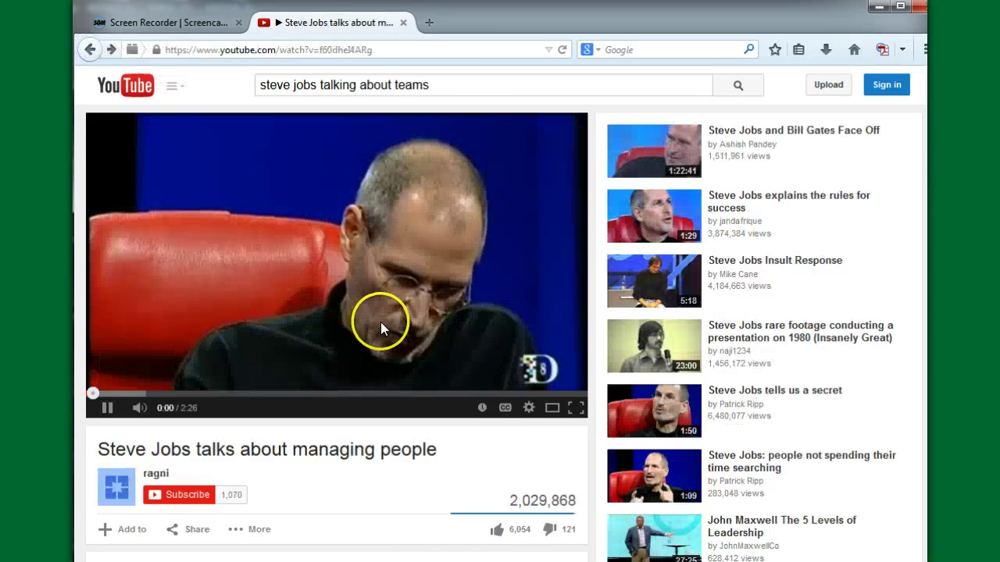
click(100, 412)
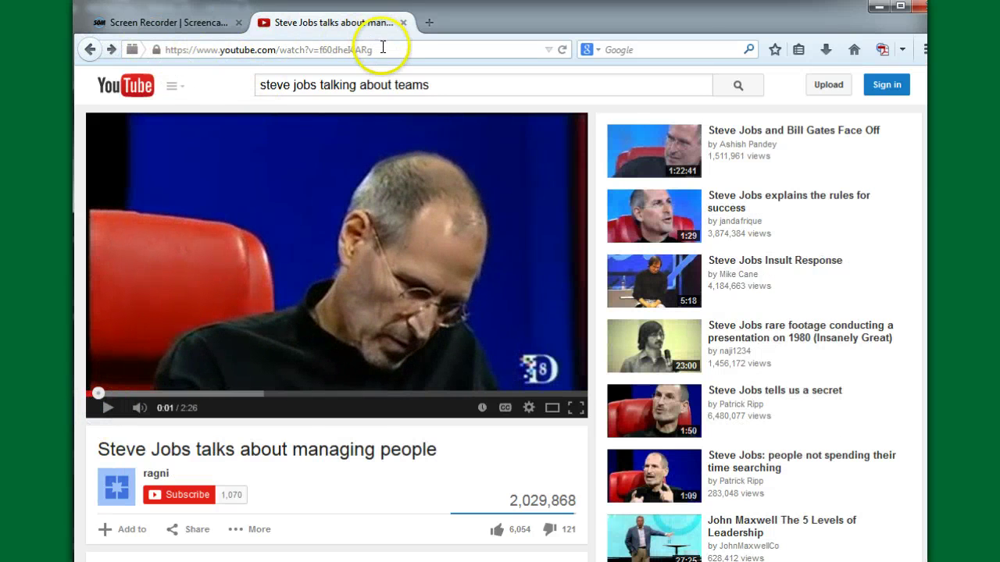
drag(375, 50, 149, 53)
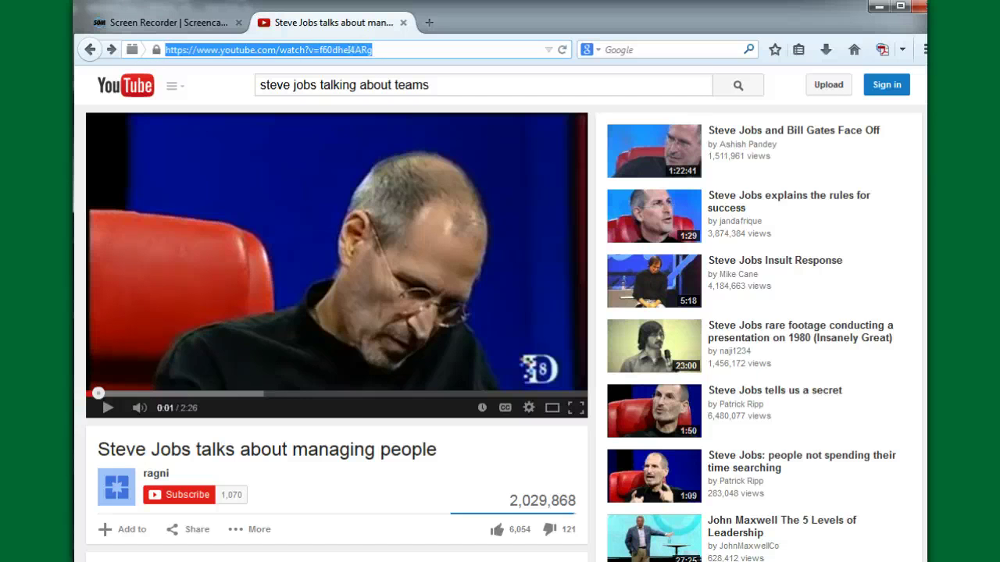
key(super)
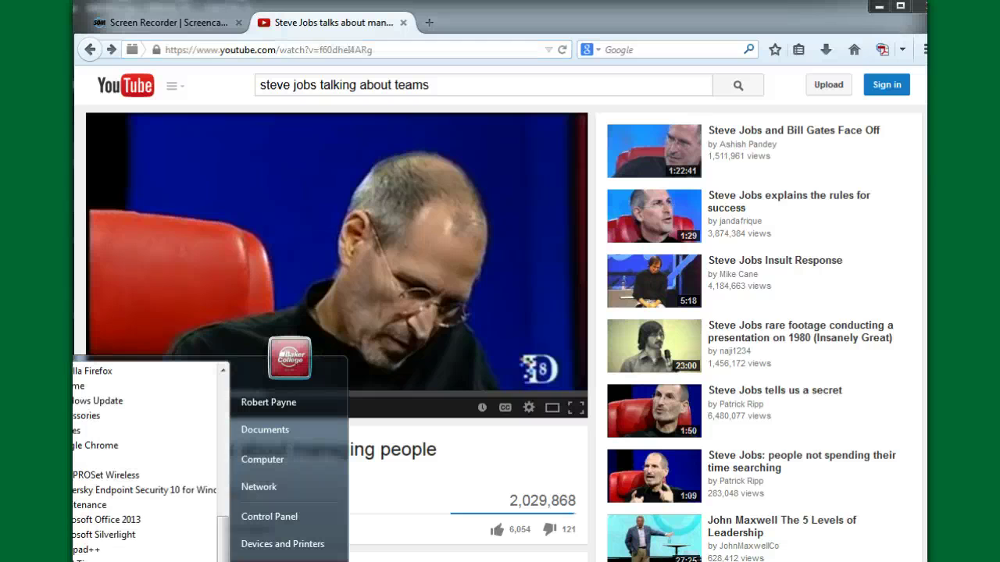
mouse_move(226, 533)
mouse_down()
mouse_move(225, 519)
mouse_move(226, 539)
mouse_up()
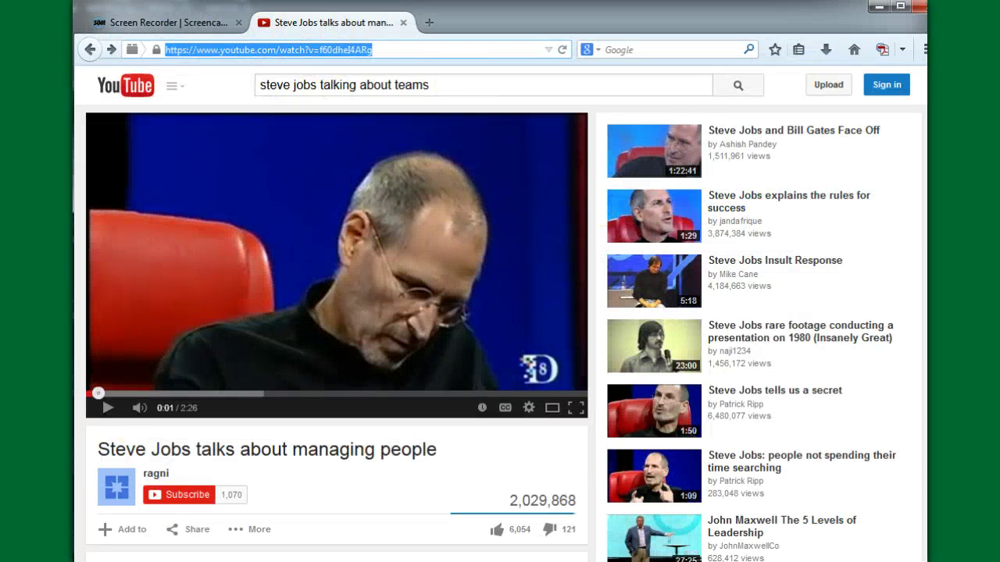
- Minimize the browser and switch back to the open presentation in PowerPoint
click(178, 22)
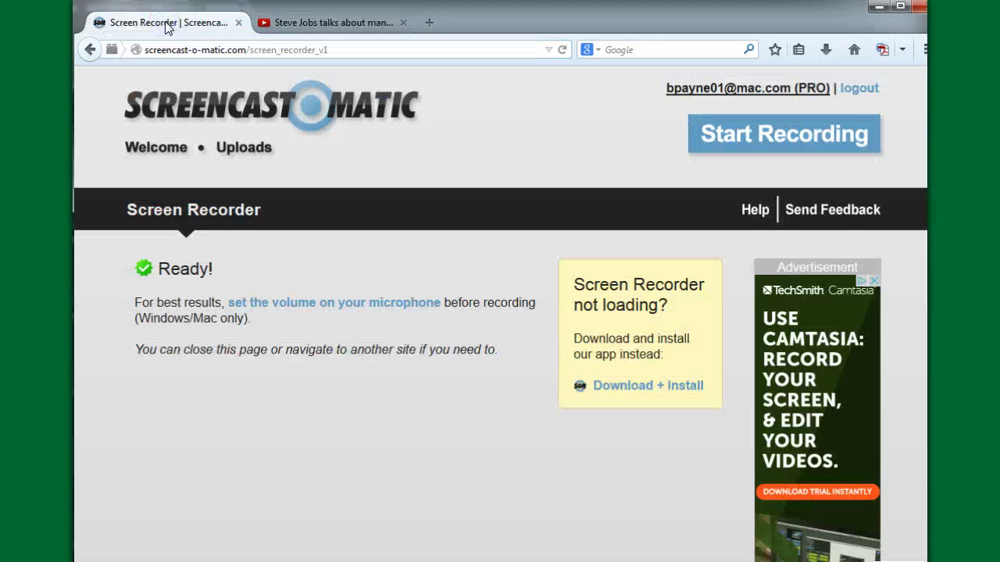
click(879, 11)
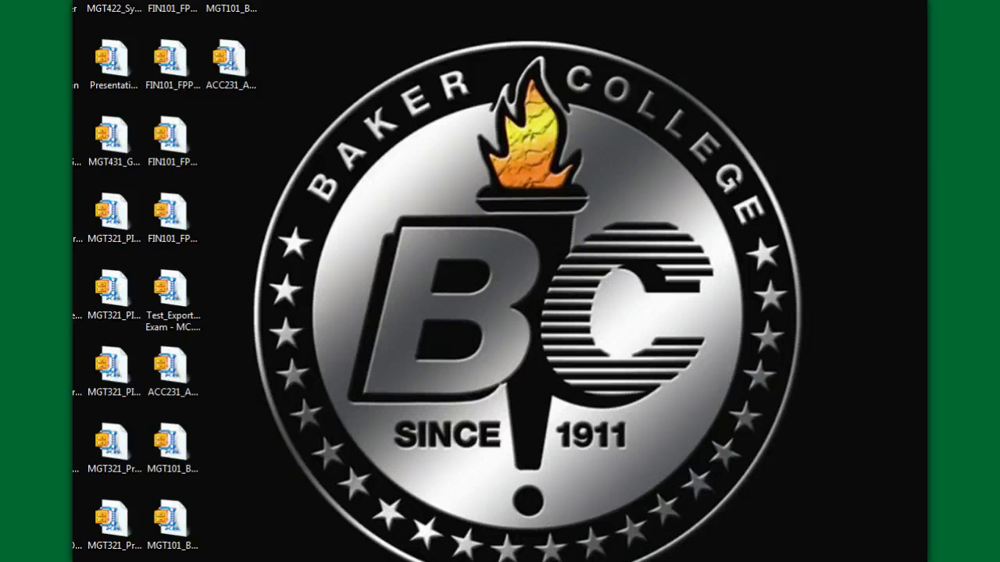
click(359, 382)
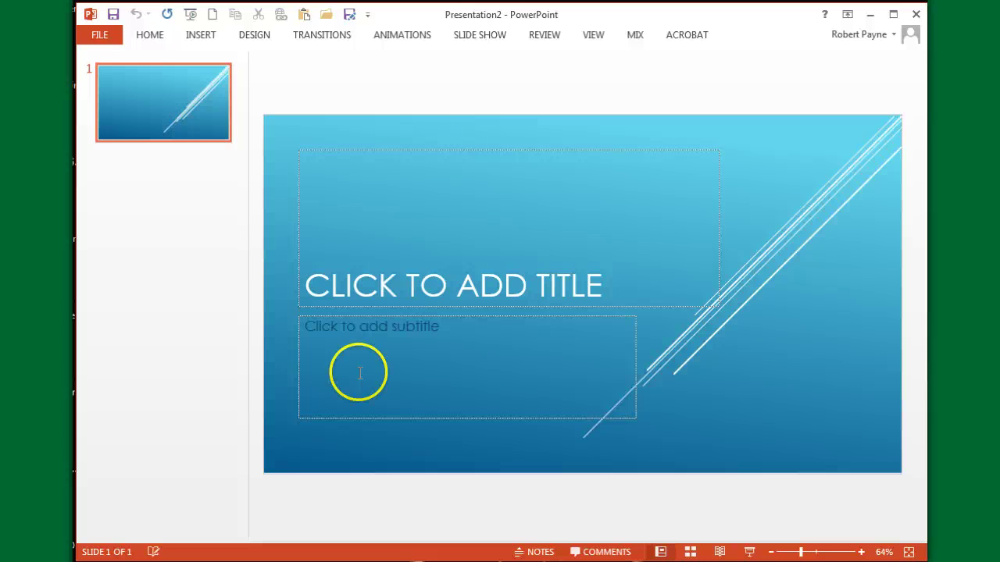
- Enable the Developer tab among the main tabs in the PowerPoint ribbon customization options
click(98, 34)
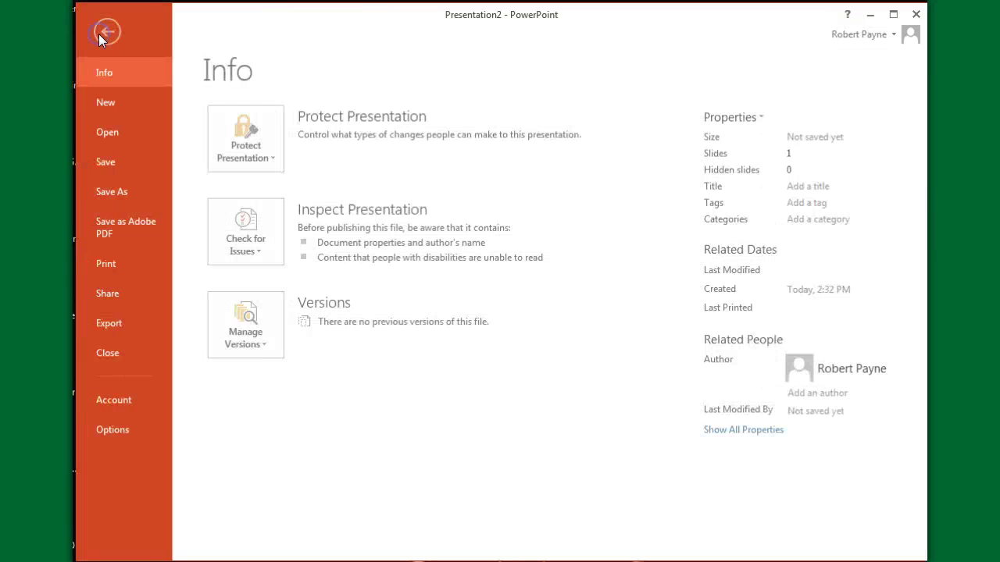
click(108, 430)
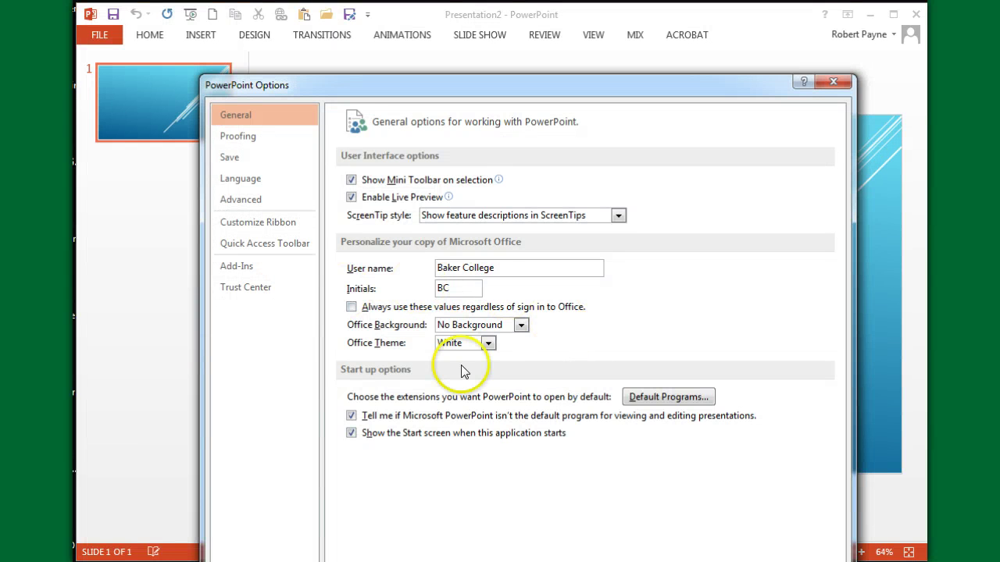
click(252, 226)
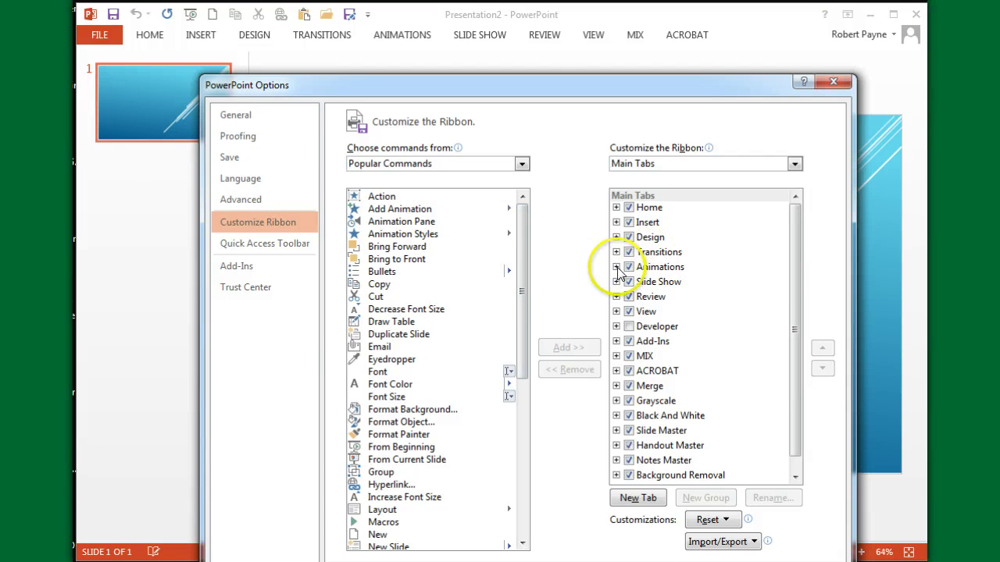
drag(794, 289, 798, 336)
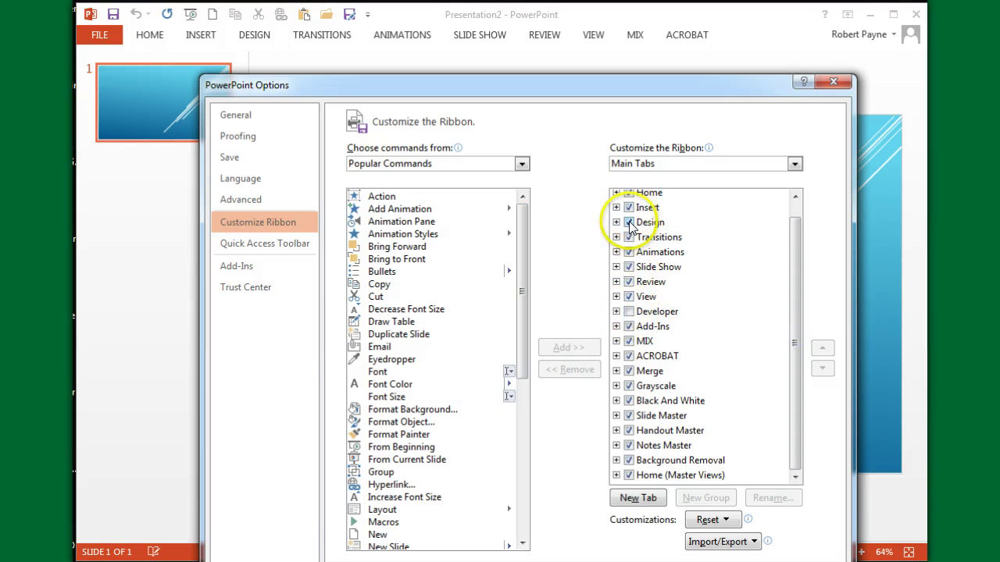
click(628, 311)
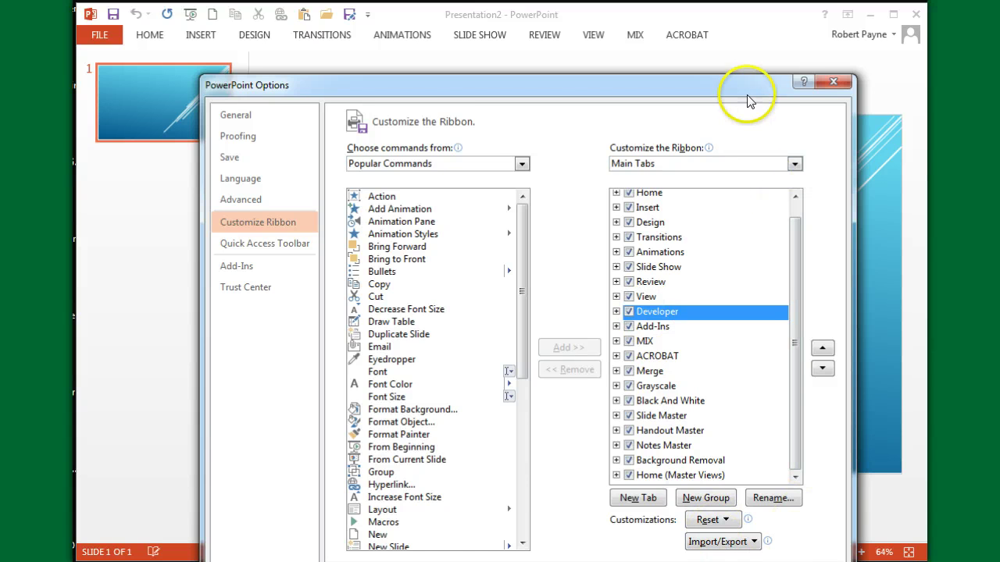
drag(747, 91, 741, 26)
click(743, 522)
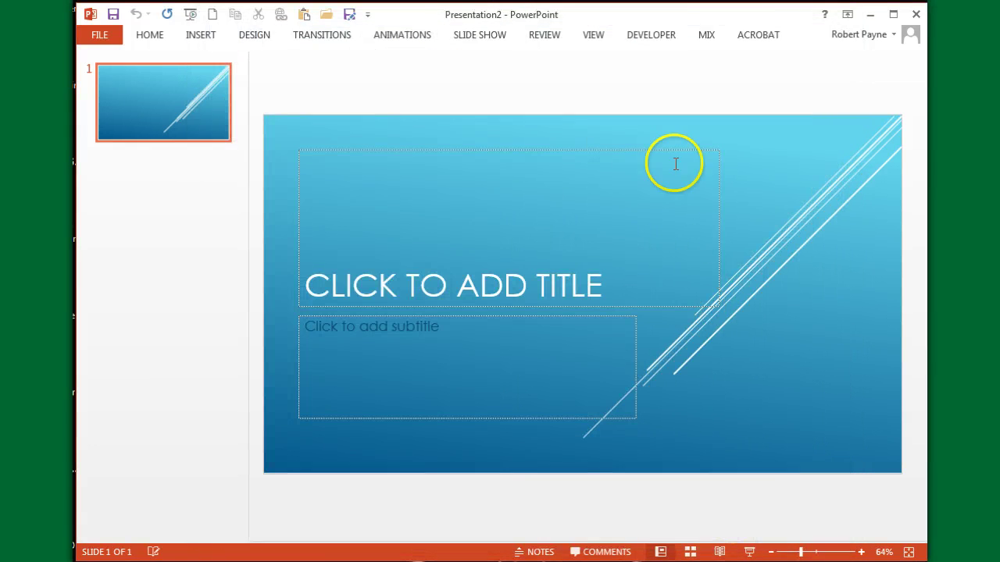
- Insert a Shockwave Flash Object control from the additional developer controls, drawing it across the title placeholder and adjusting its position slightly
click(646, 39)
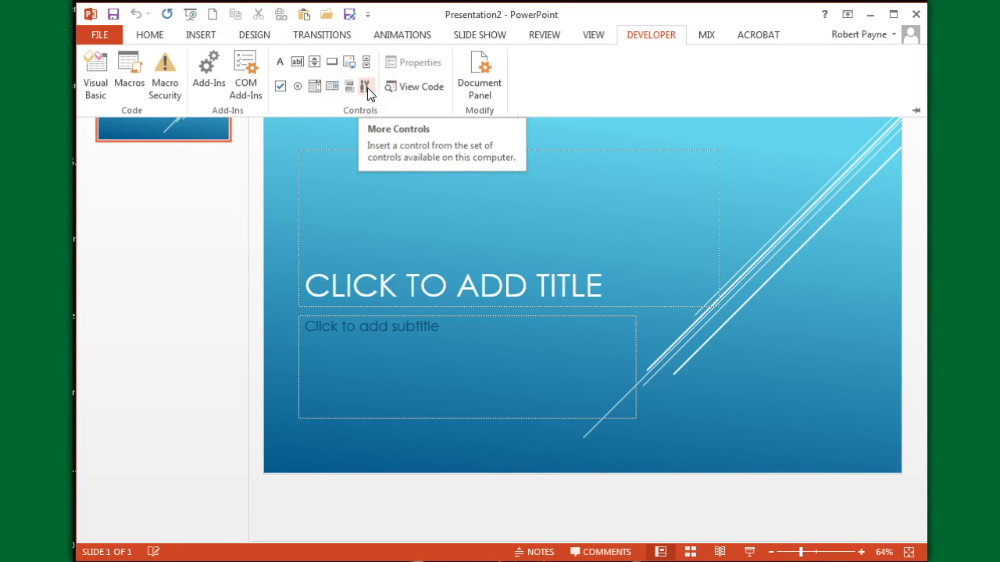
click(366, 90)
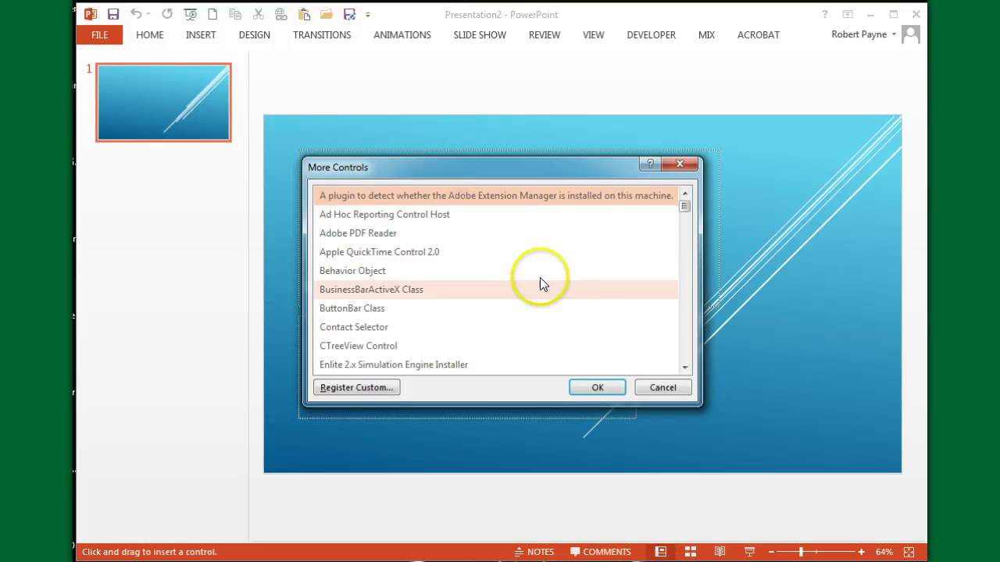
drag(684, 207, 691, 338)
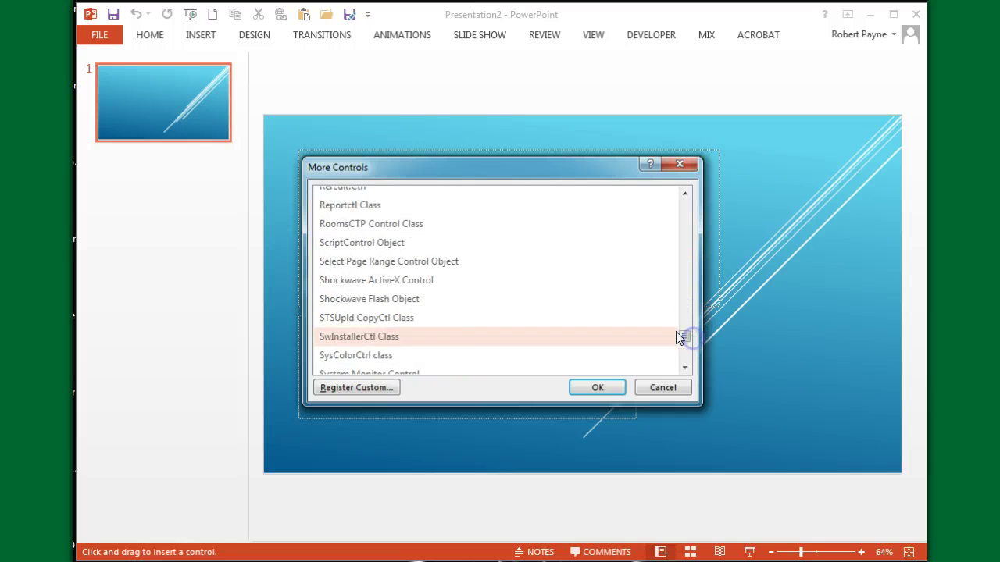
click(388, 304)
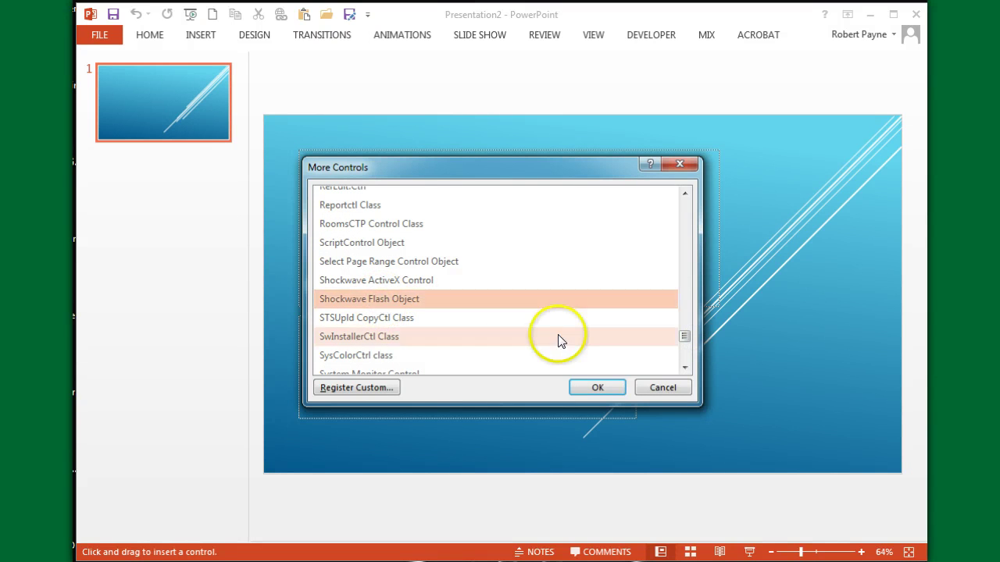
click(585, 387)
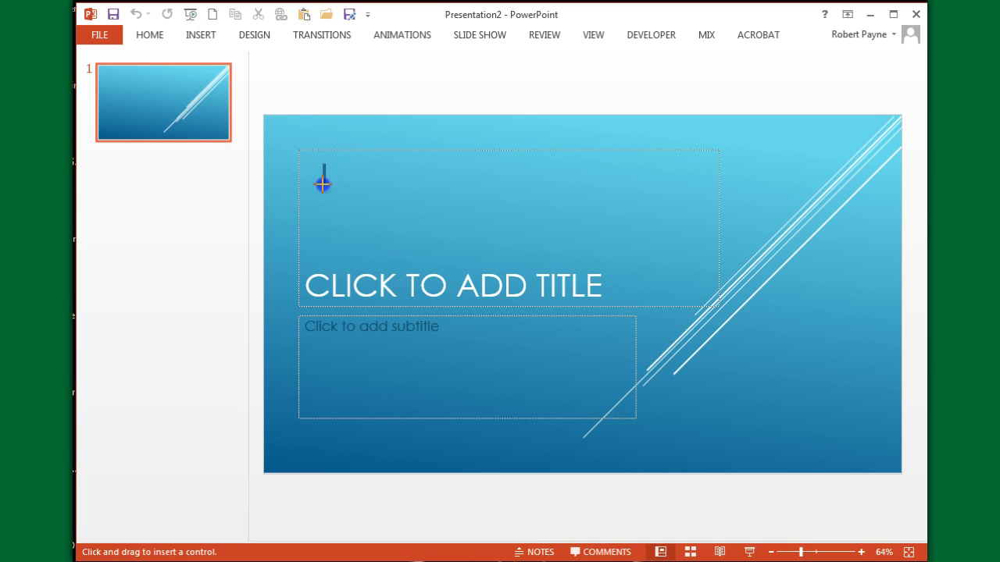
mouse_move(326, 271)
mouse_down()
mouse_move(391, 286)
mouse_move(694, 286)
mouse_move(702, 296)
mouse_up()
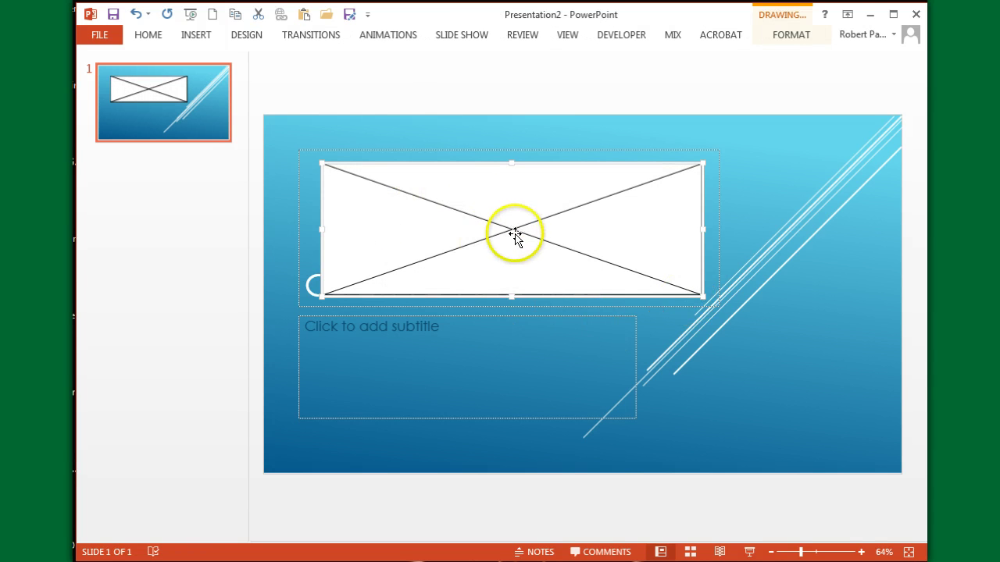
drag(504, 244, 507, 223)
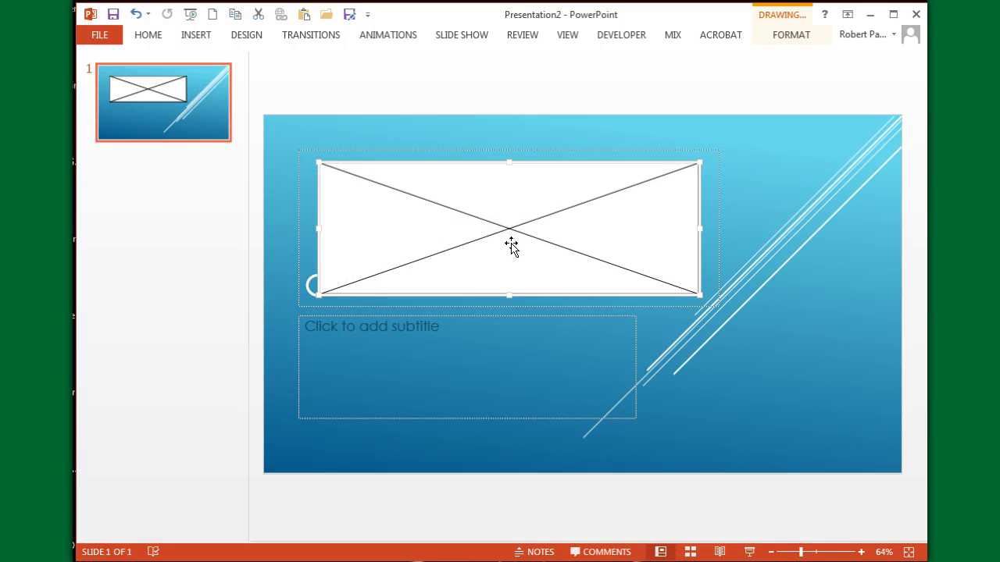
- Switch to the browser's "Steve Jobs talks about managing people" video and select its web address
click(495, 261)
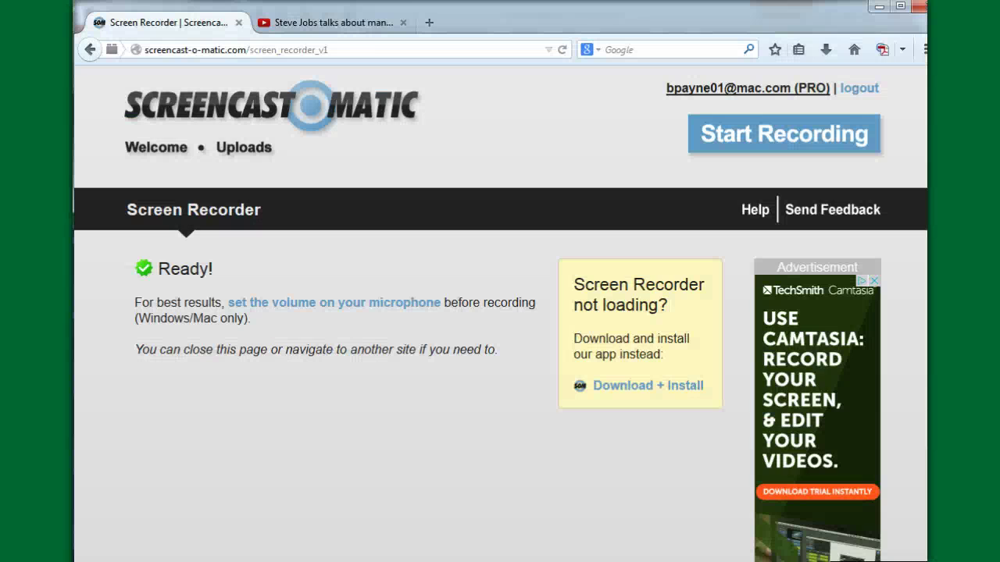
click(352, 25)
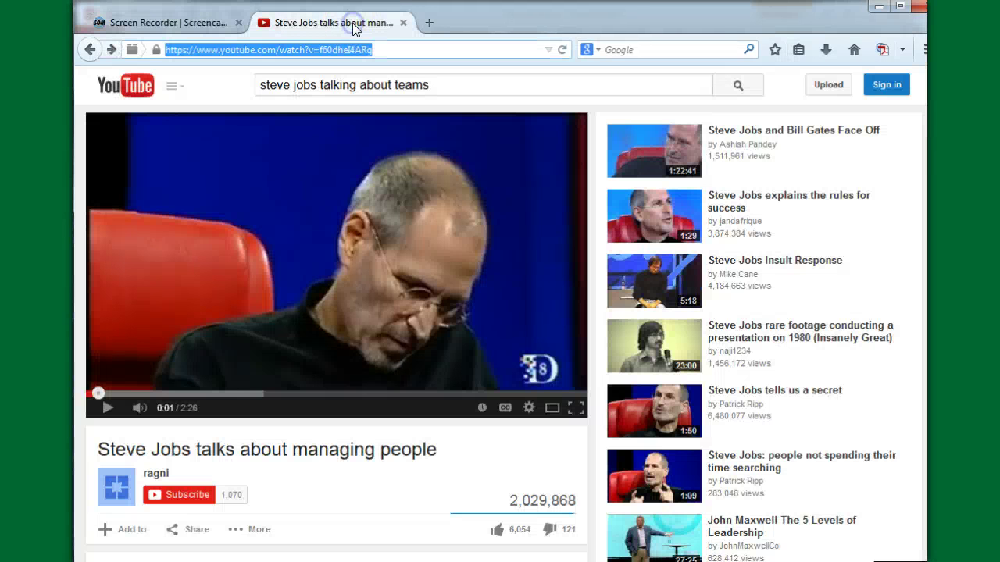
click(372, 48)
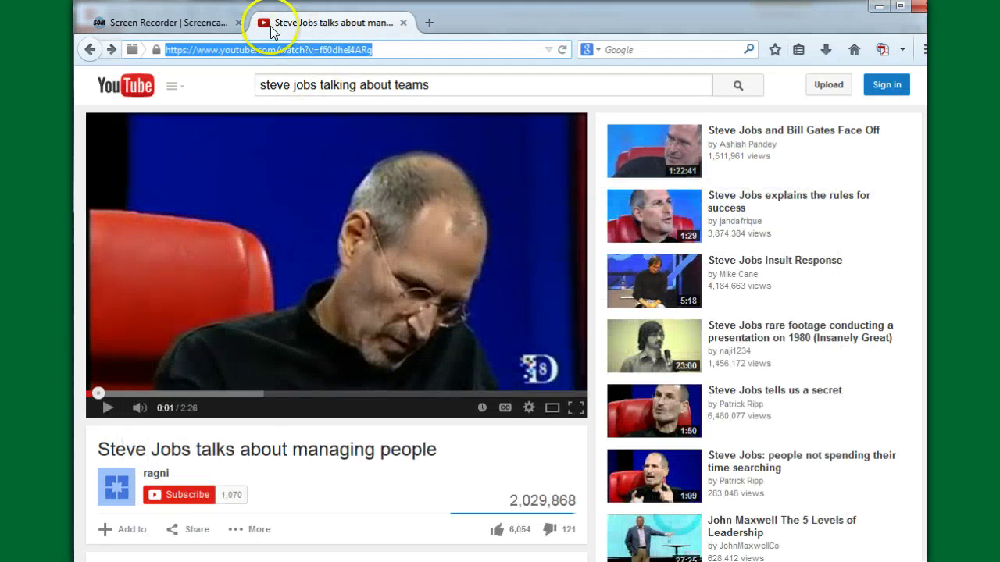
- Return to the PowerPoint presentation and set the Shockwave Flash Object's Movie property to the Steve Jobs YouTube video's web address
click(877, 9)
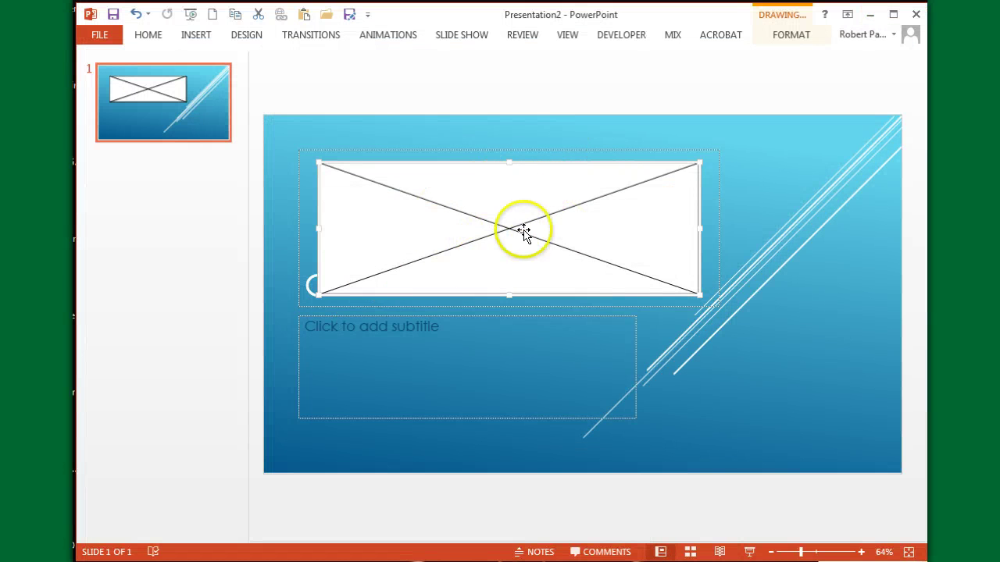
click(500, 197)
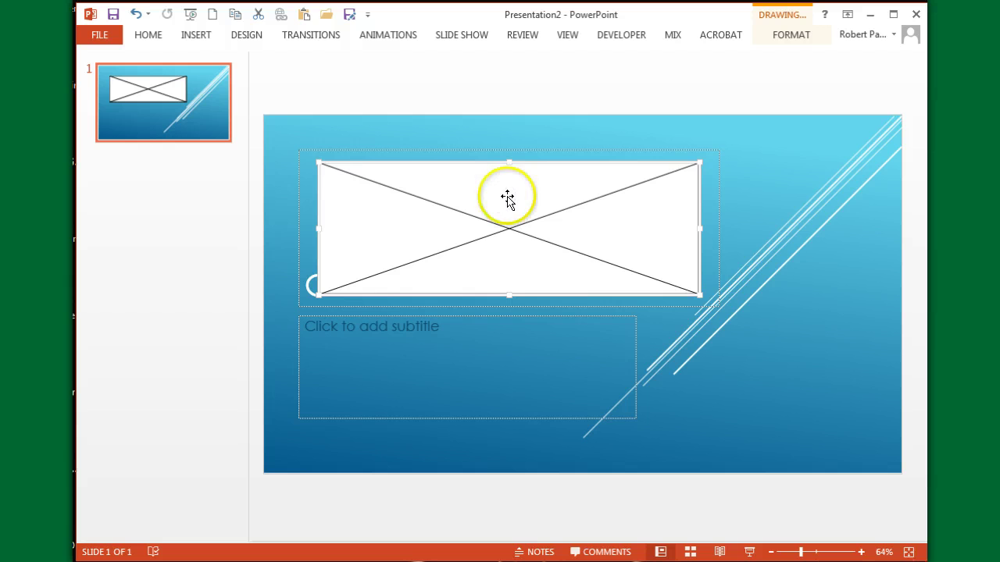
right_click(506, 200)
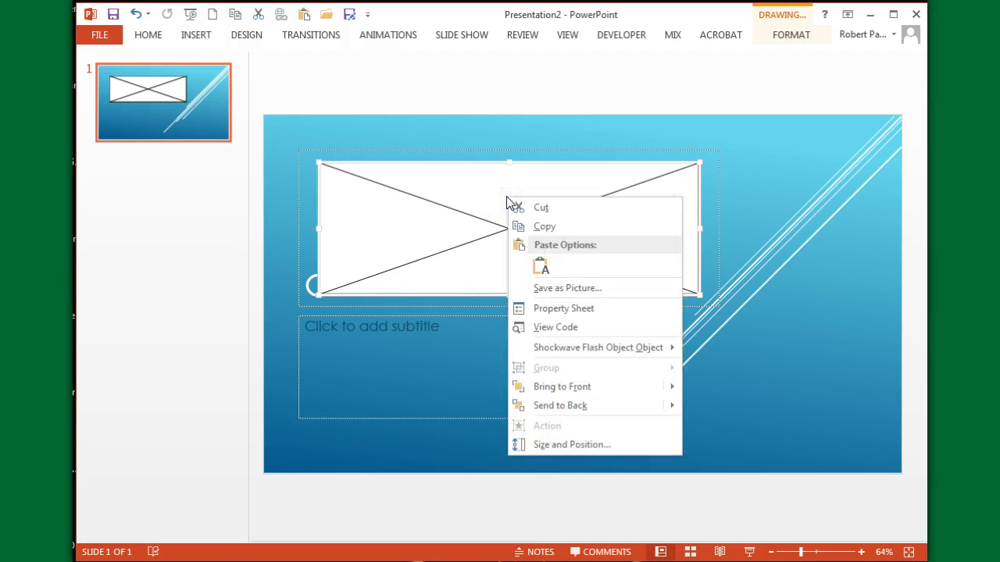
click(549, 311)
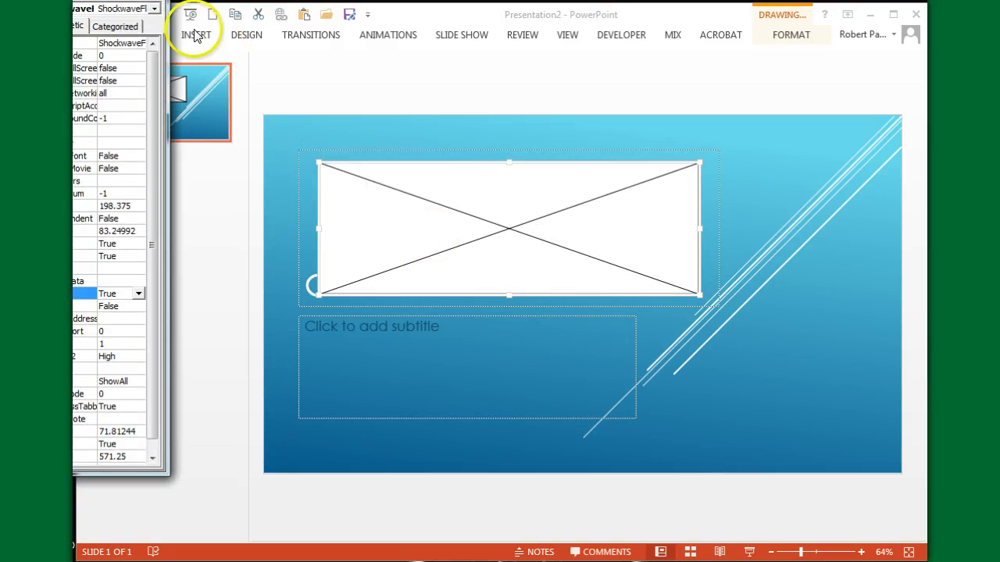
drag(142, 2, 209, 33)
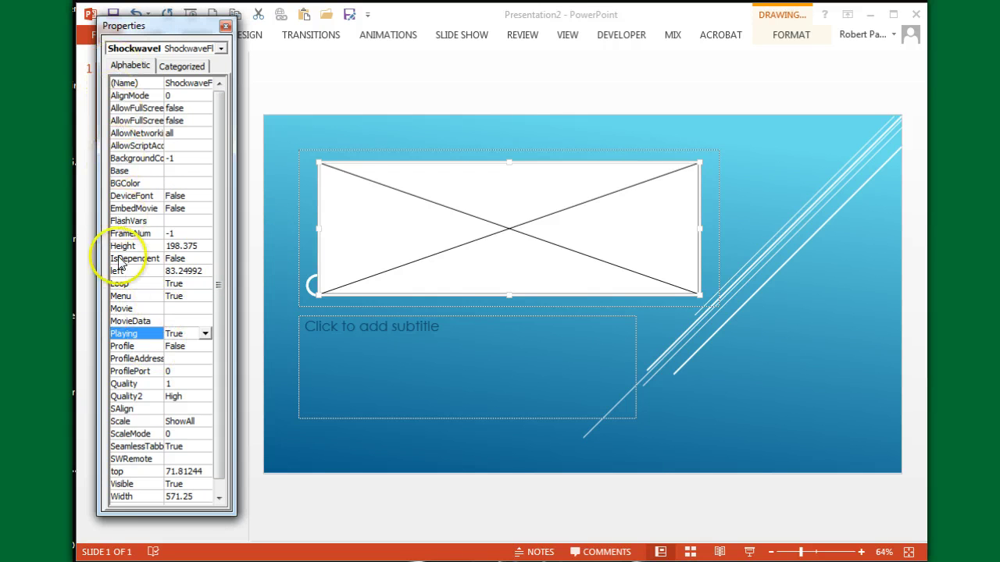
click(168, 309)
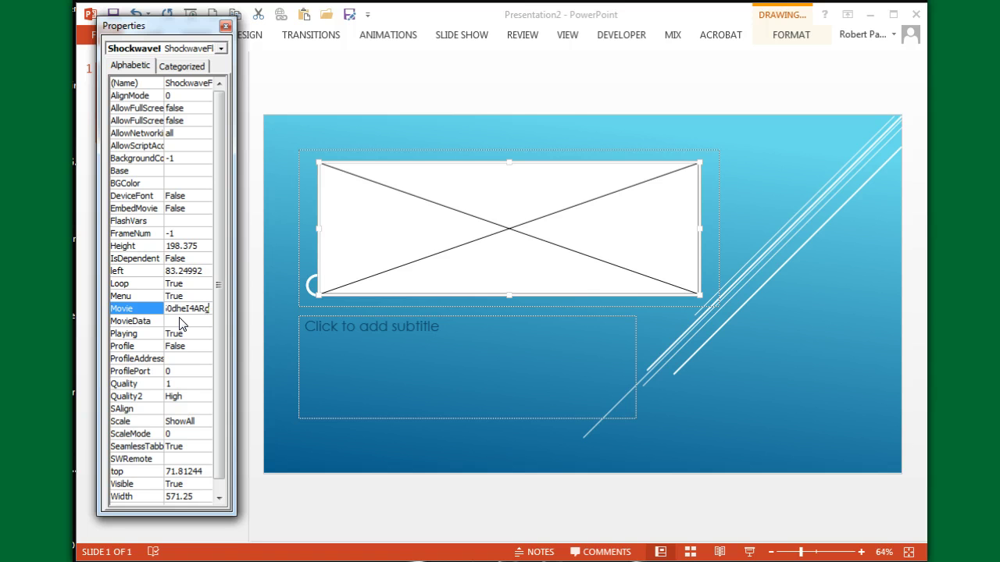
key(Return)
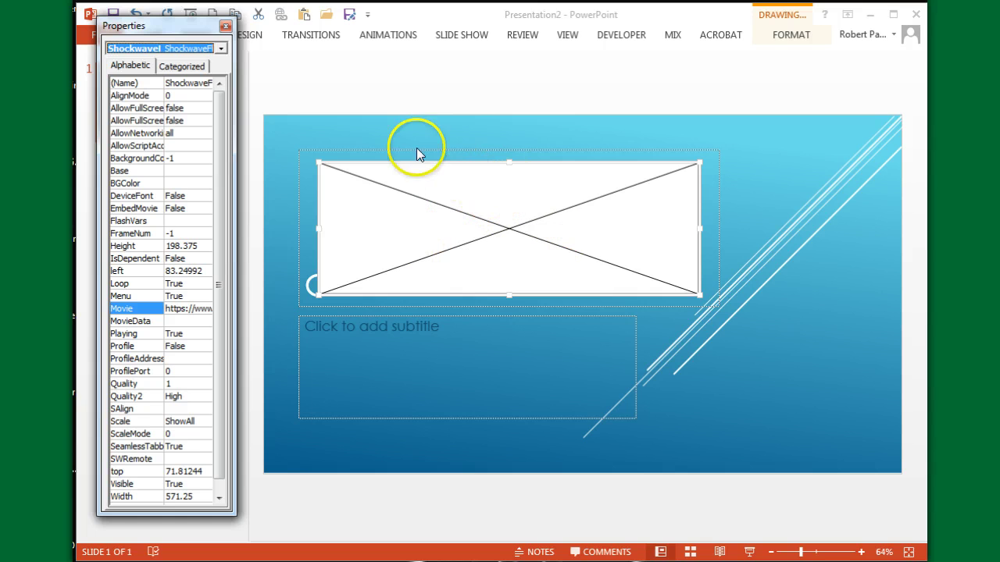
click(226, 27)
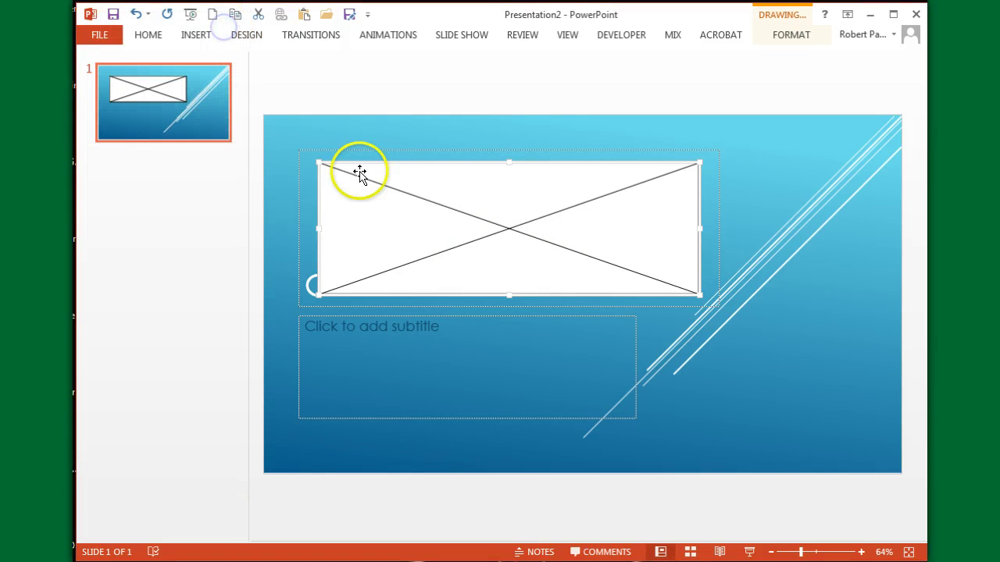
- Run the slide show from the beginning and try to play the embedded YouTube video
click(469, 36)
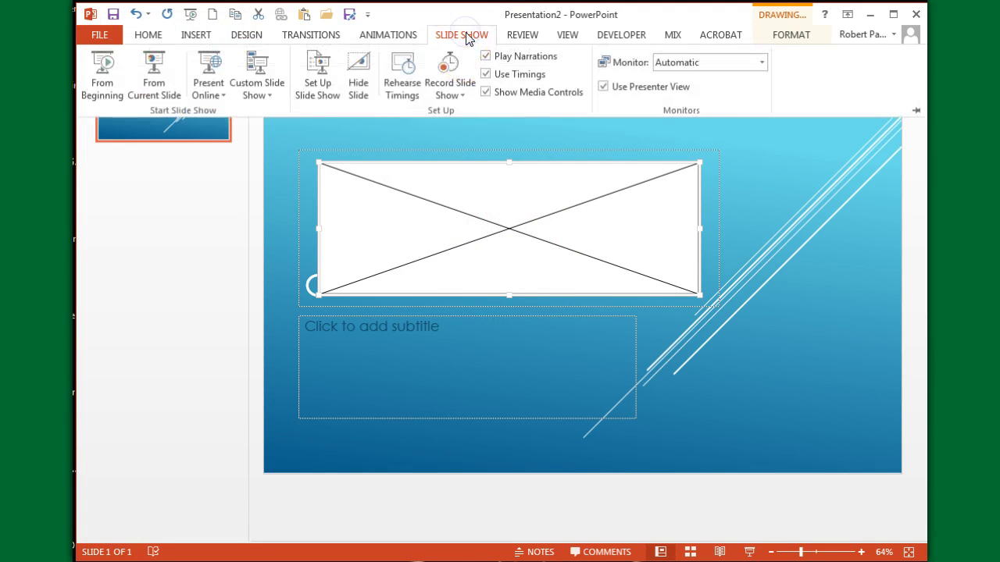
click(104, 70)
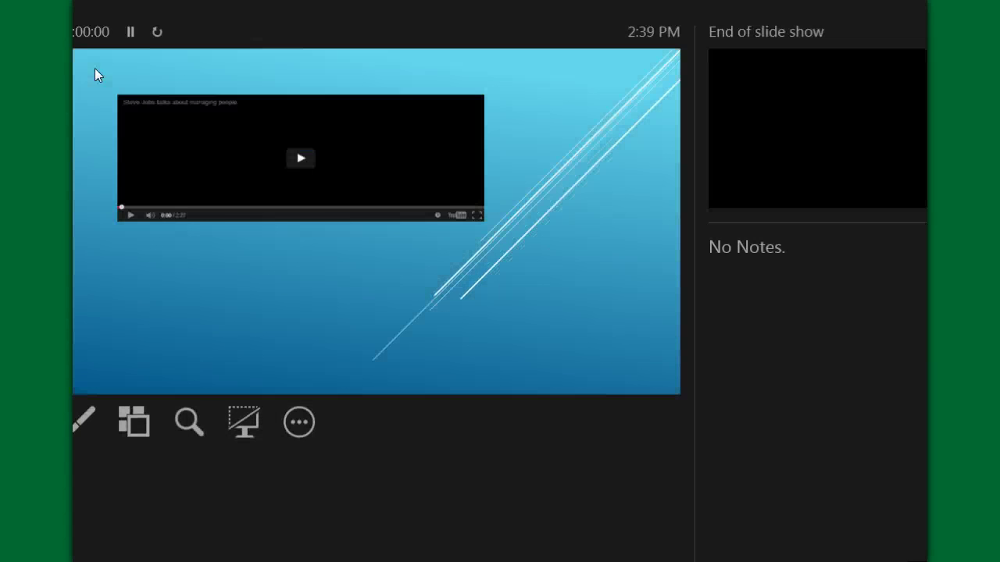
click(275, 164)
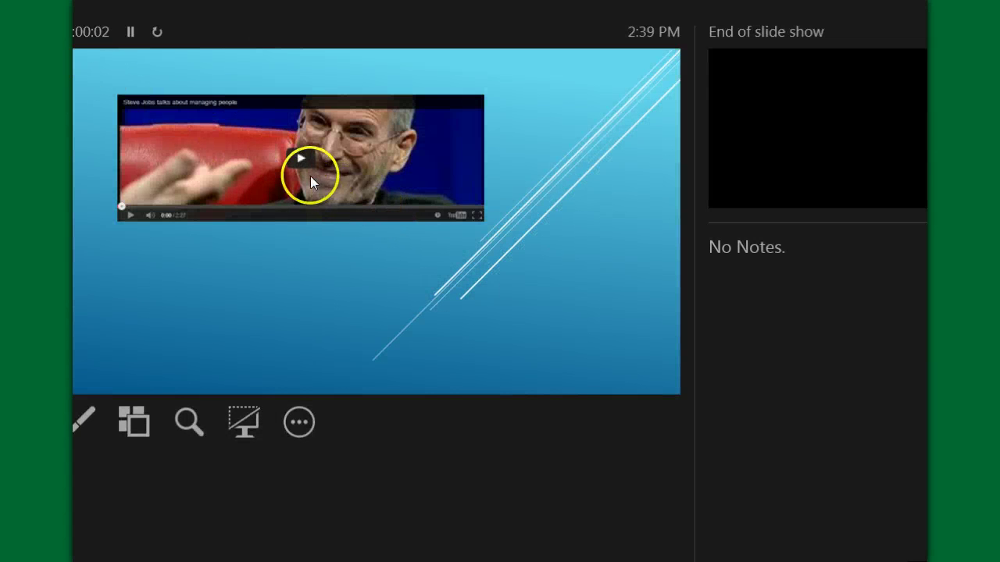